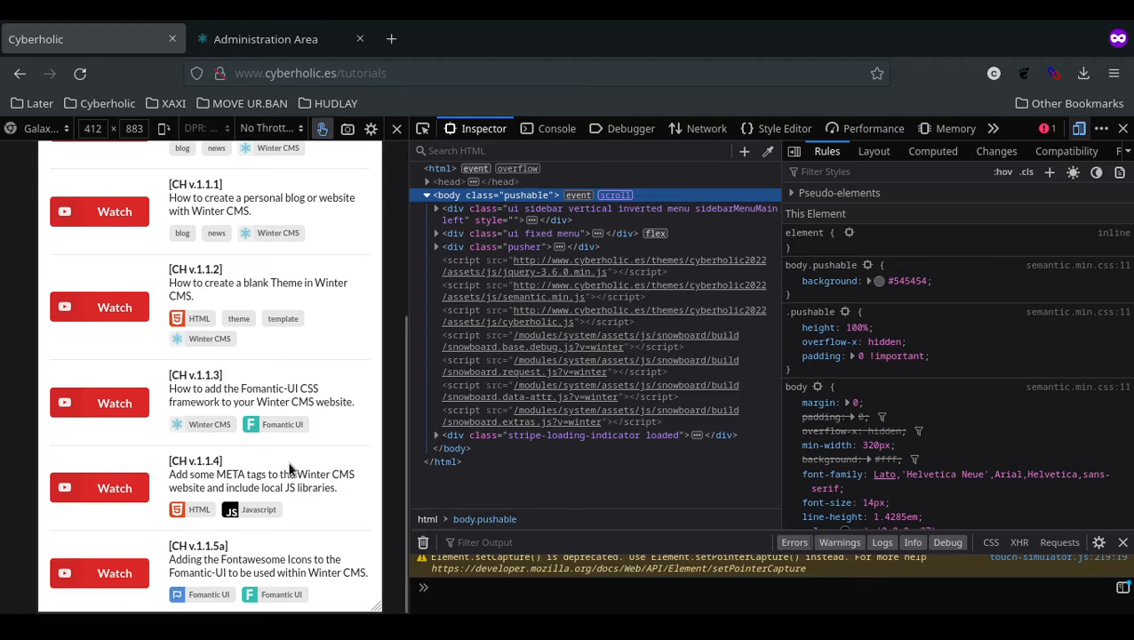
Scroll up and down through the Cyberholic tutorials page to review it.
scroll(288, 468, "up", 3)
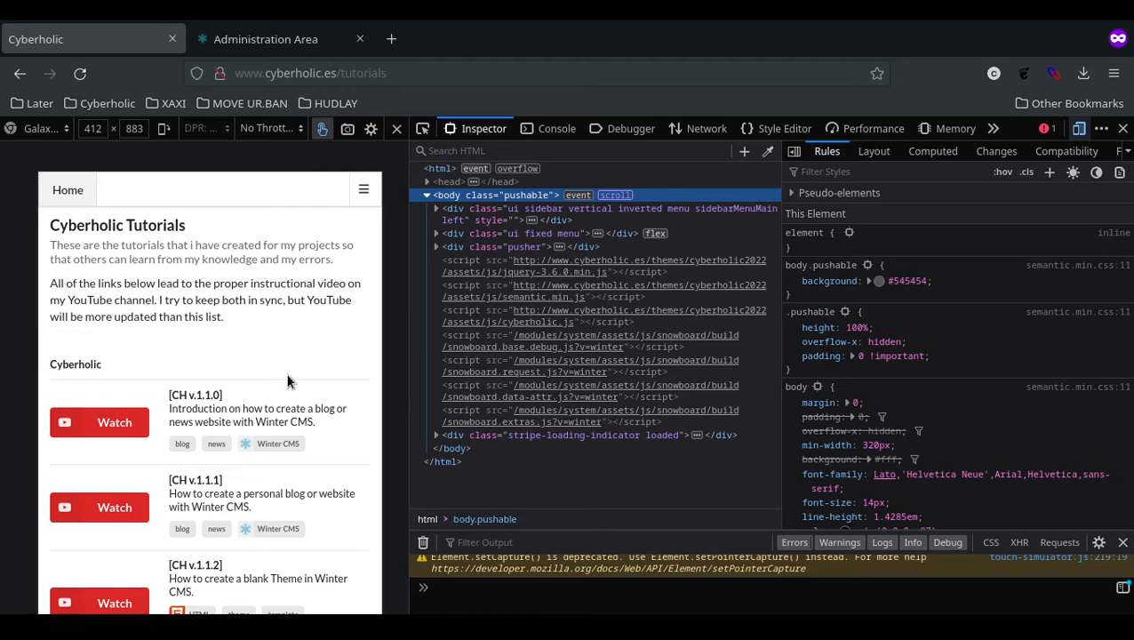
scroll(287, 381, "down", 10)
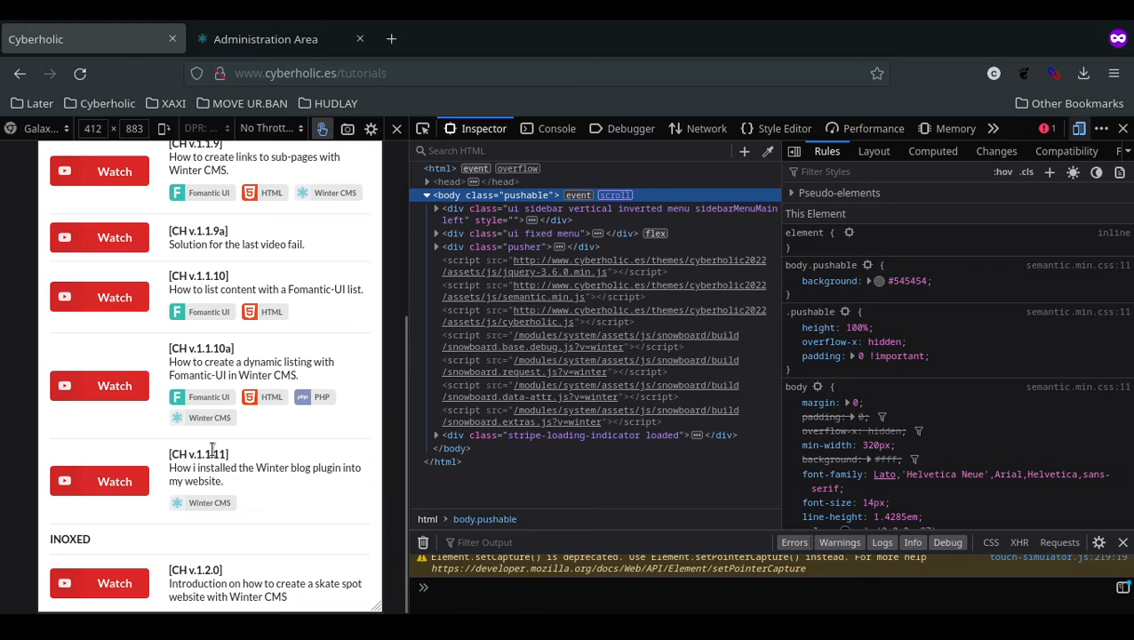
scroll(211, 449, "up", 10)
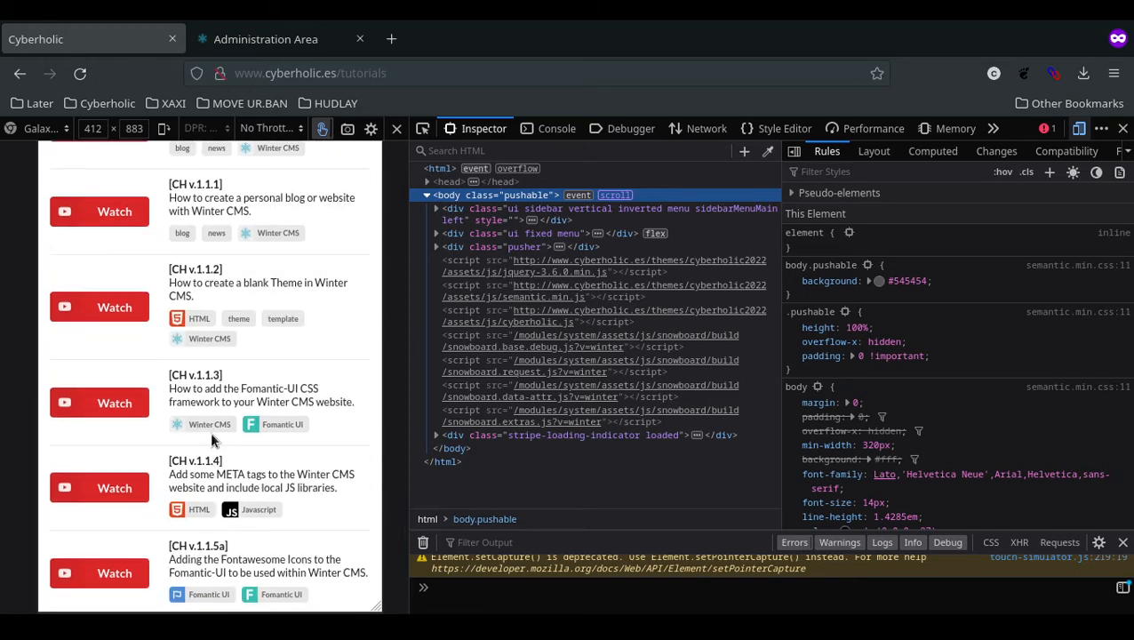
scroll(211, 439, "up", 4)
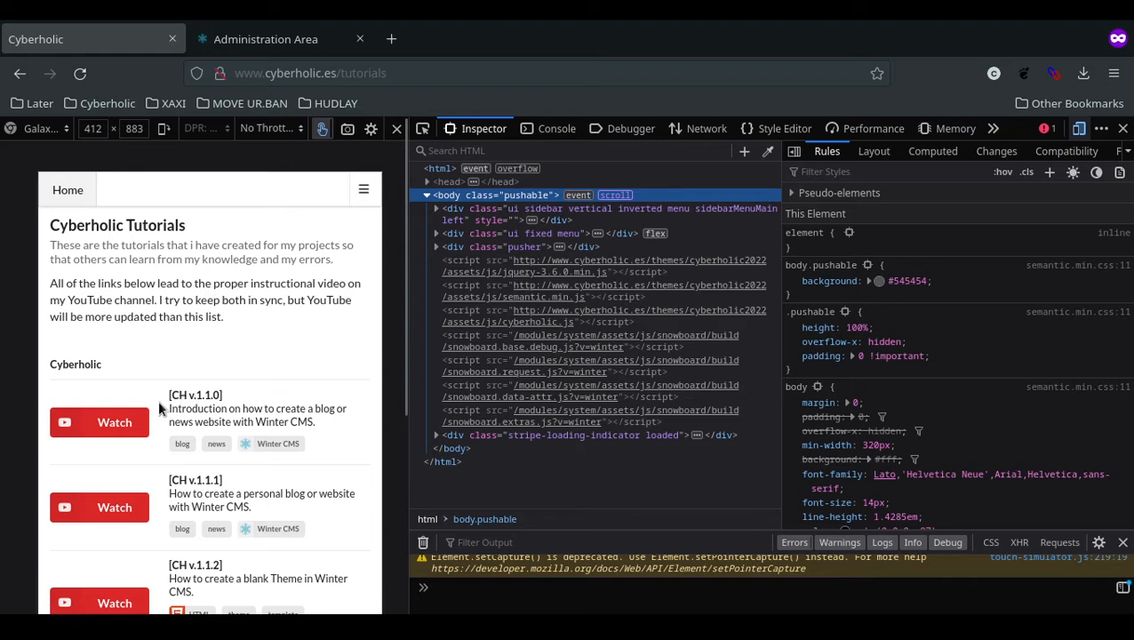
scroll(160, 408, "down", 10)
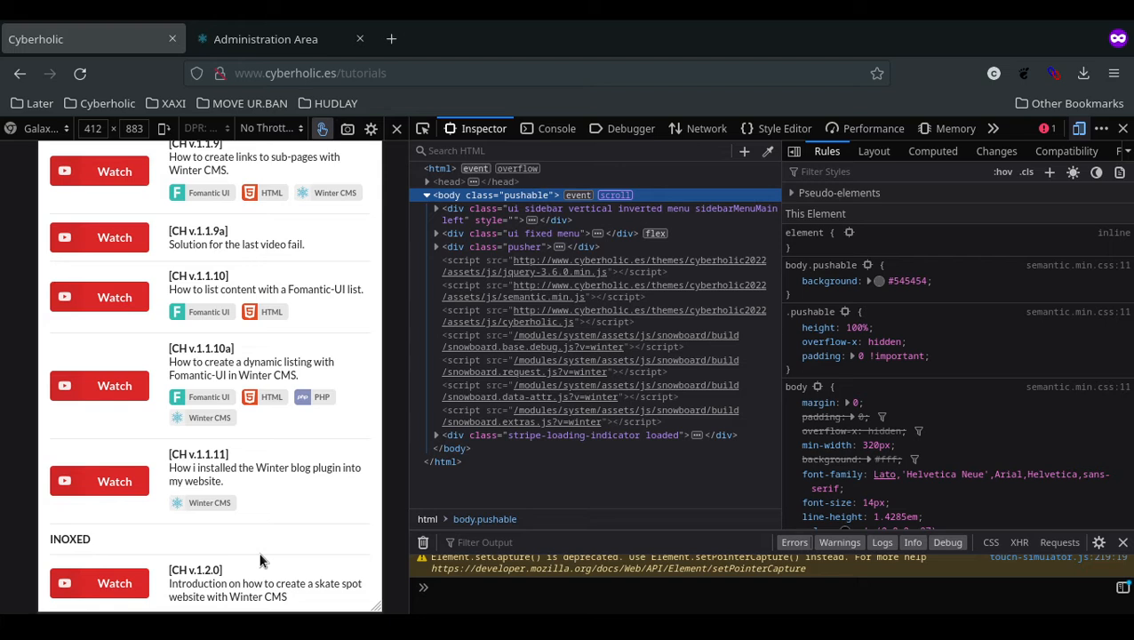
On the backend sign-in page, enter the login name, clear the password, and follow 'Forgot your password?'.
left_click(246, 38)
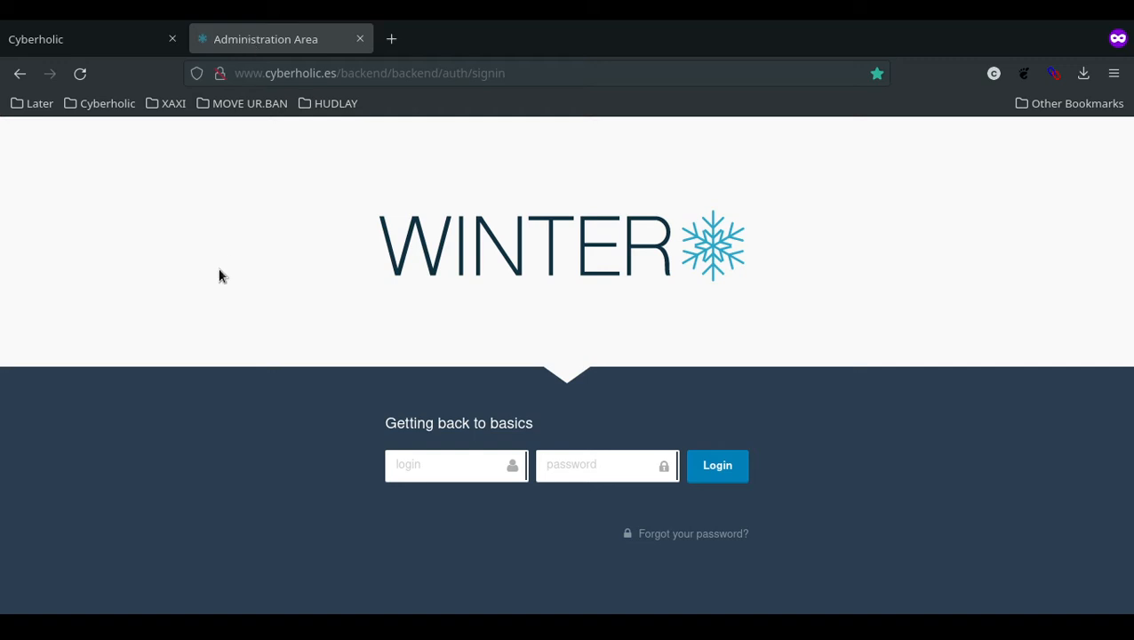
left_click(448, 470)
key("Tab")
type("••••••••••••••••")
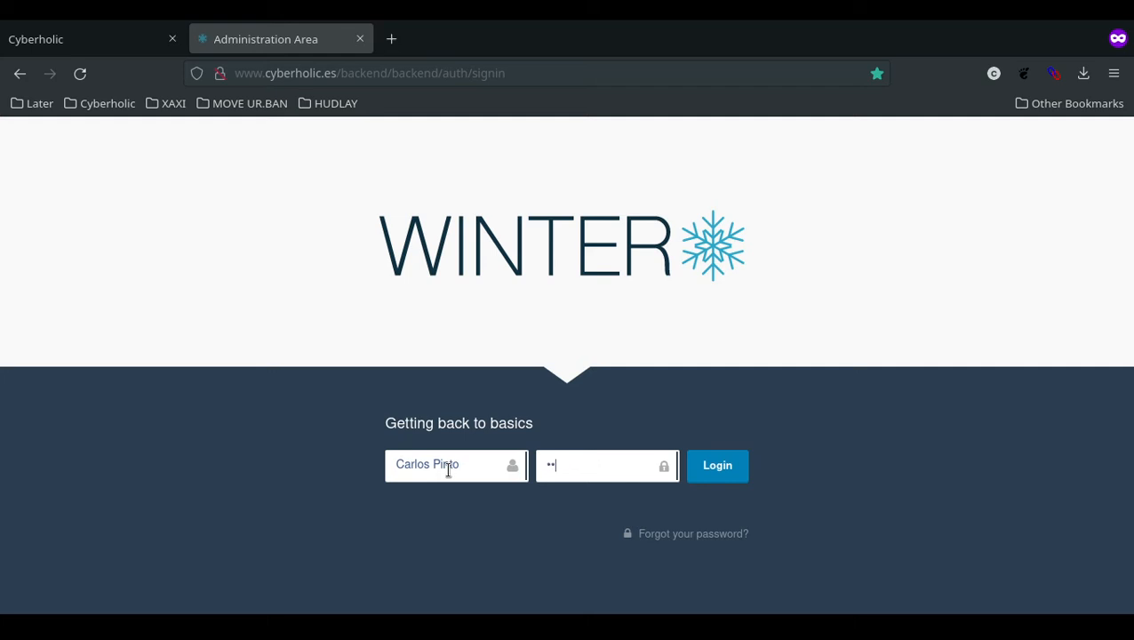
key("ctrl+a")
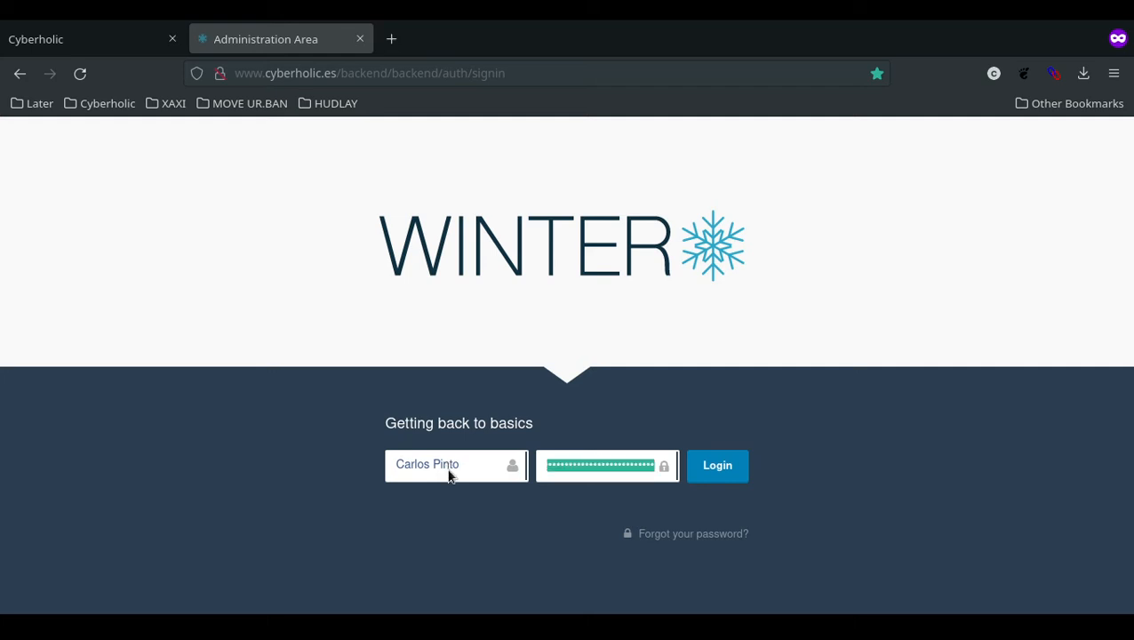
key("BackSpace")
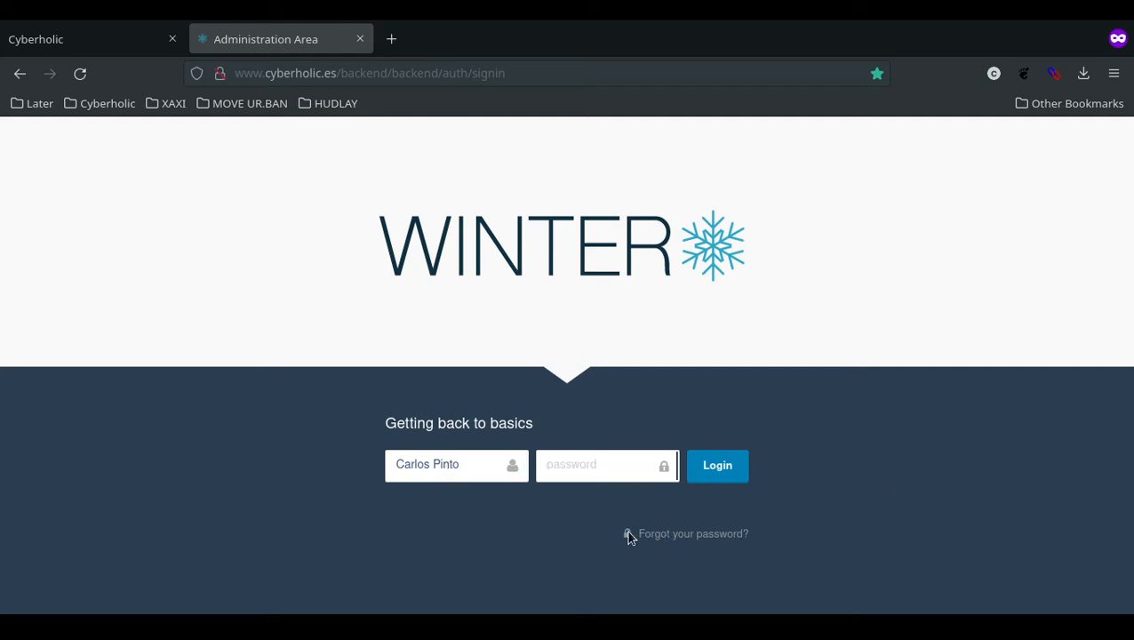
left_click(683, 538)
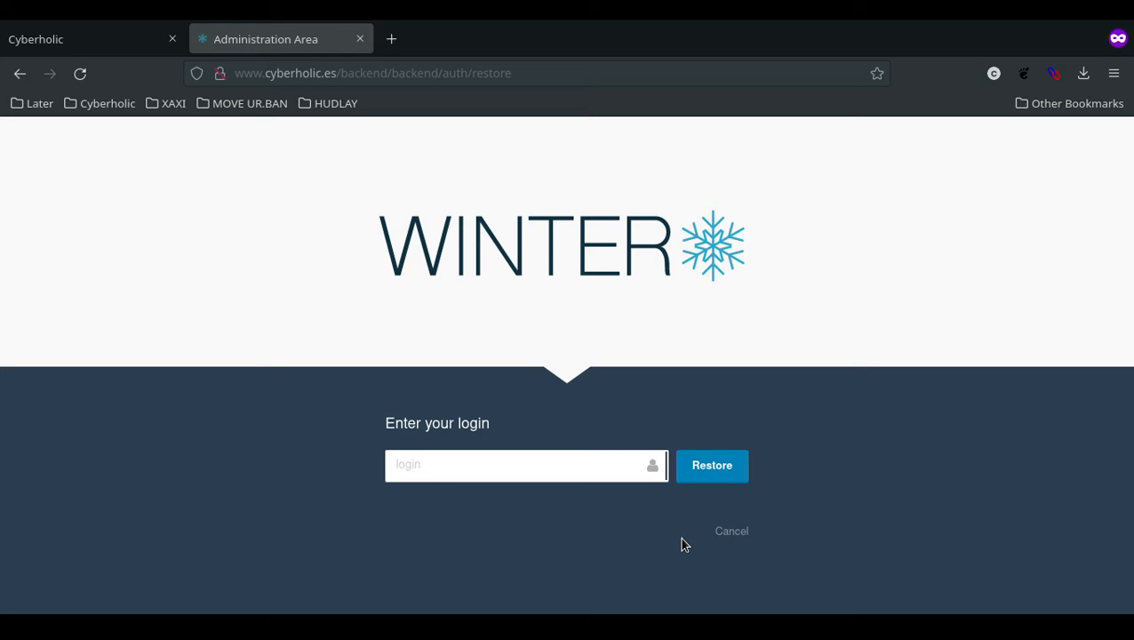
Leave the restore page by trimming the address back to /backend and reloading.
left_click(405, 463)
left_click_drag(394, 73, 1068, 119)
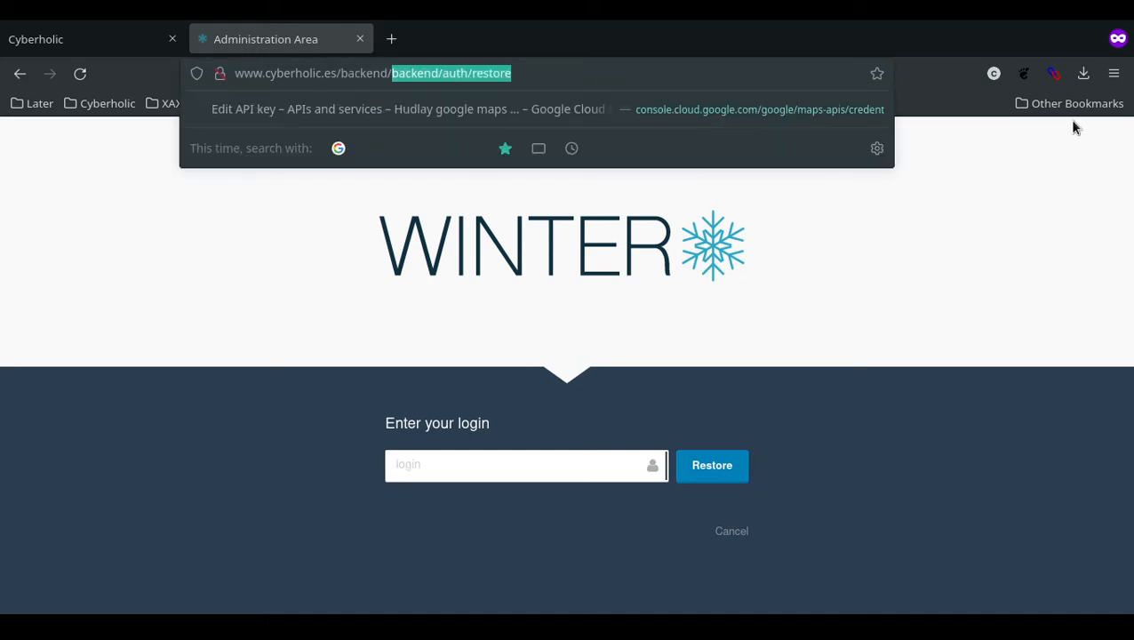
key("BackSpace")
key("BackSpace")
key("Return")
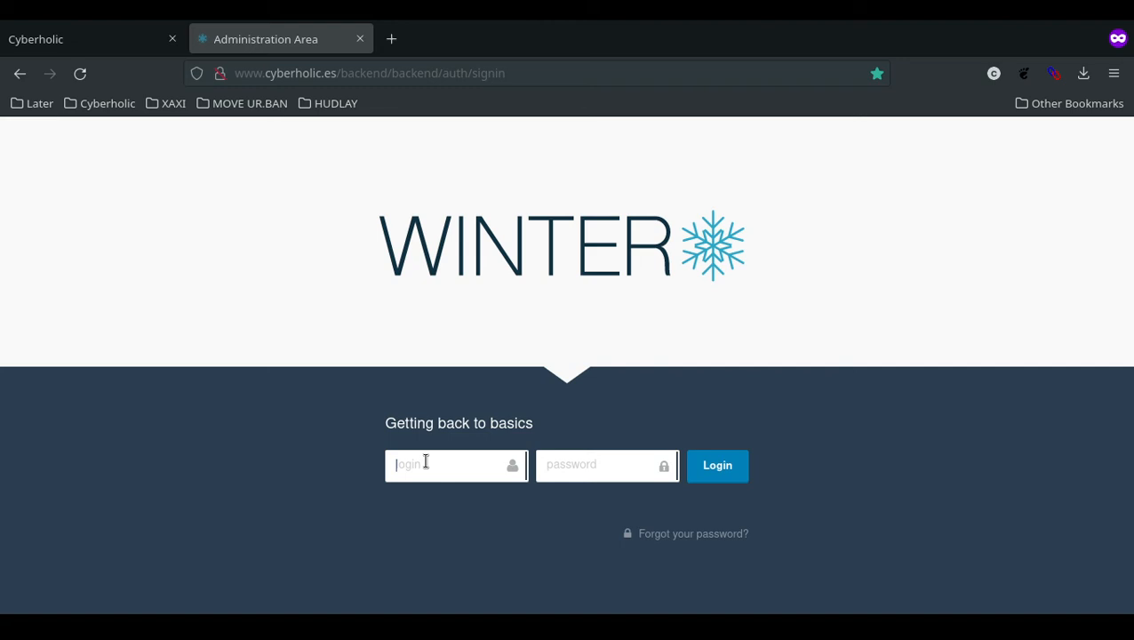
Submit the backend sign-in form with the login name and account password.
key("Tab")
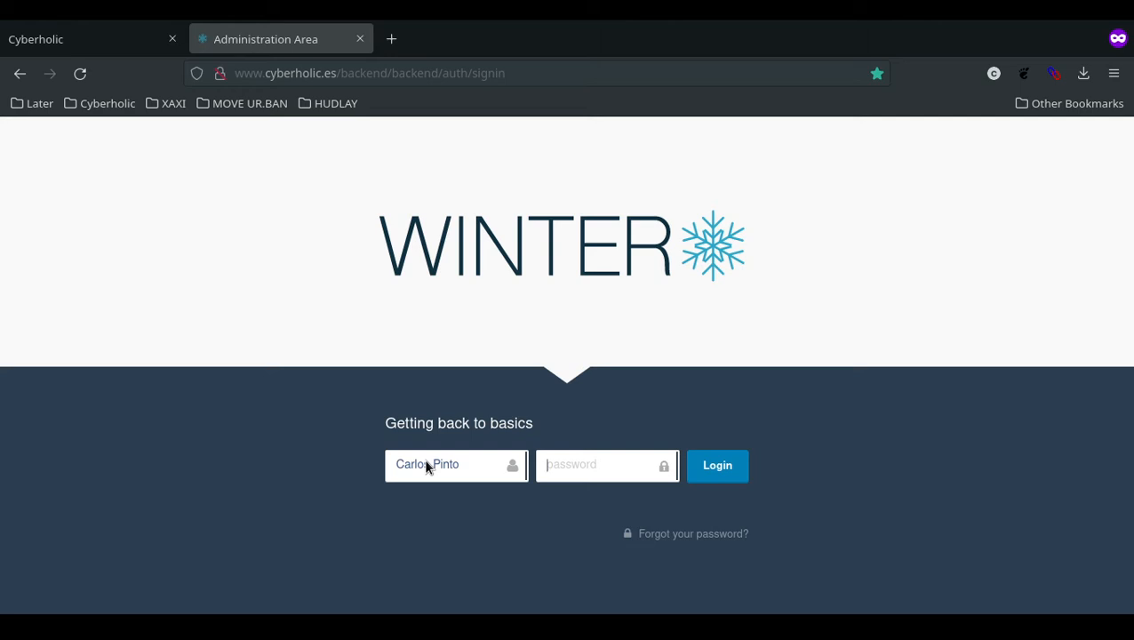
type("**************")
key("Return")
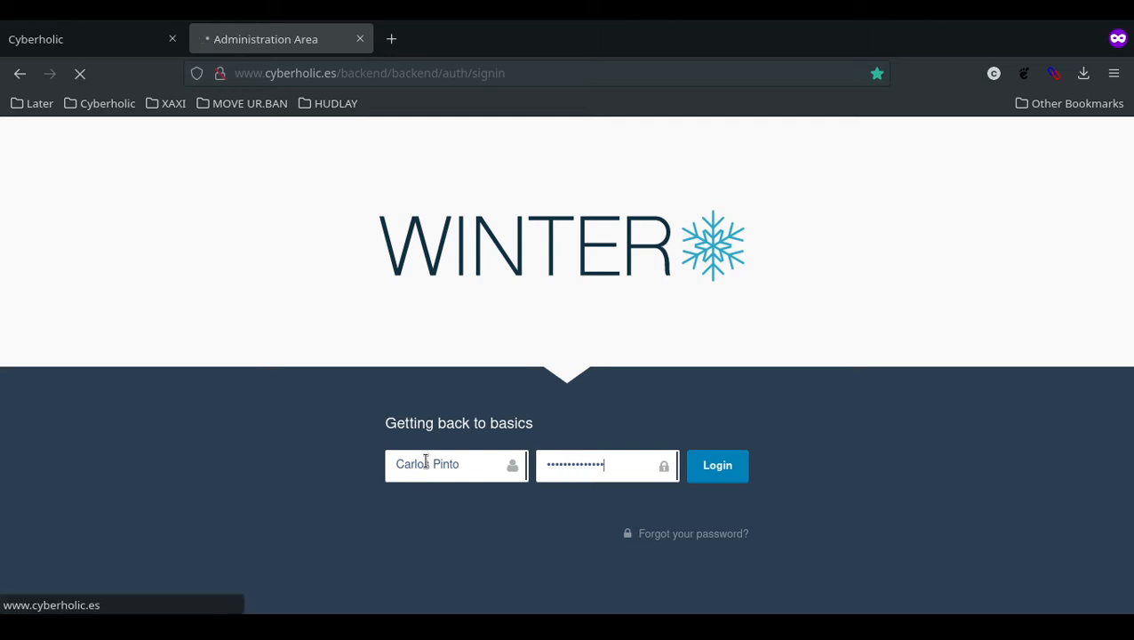
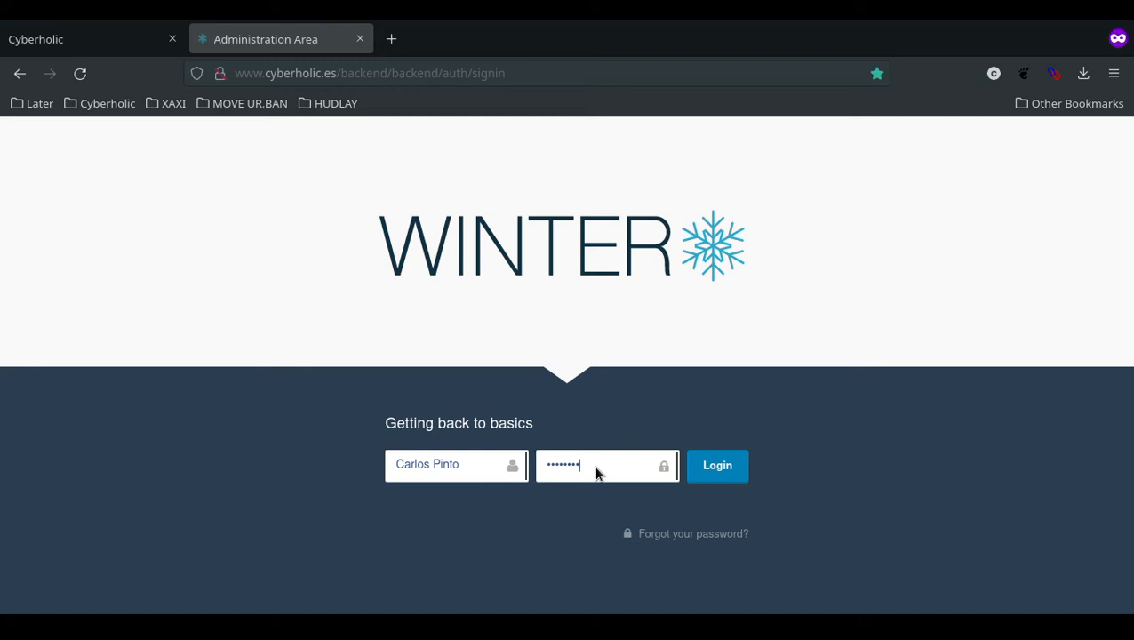
Finish entering the account password and log in to the Winter CMS backend dashboard.
type("•••••")
key("Return")
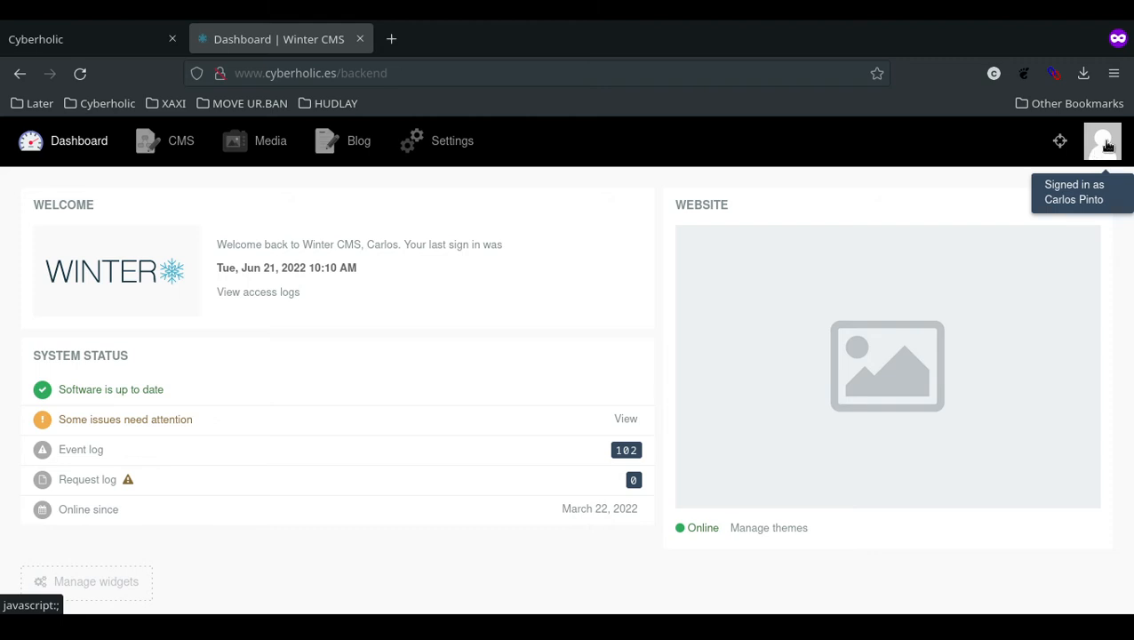
Check the account menu, then go to Settings with its CMS, System and Blog sections.
left_click(1103, 149)
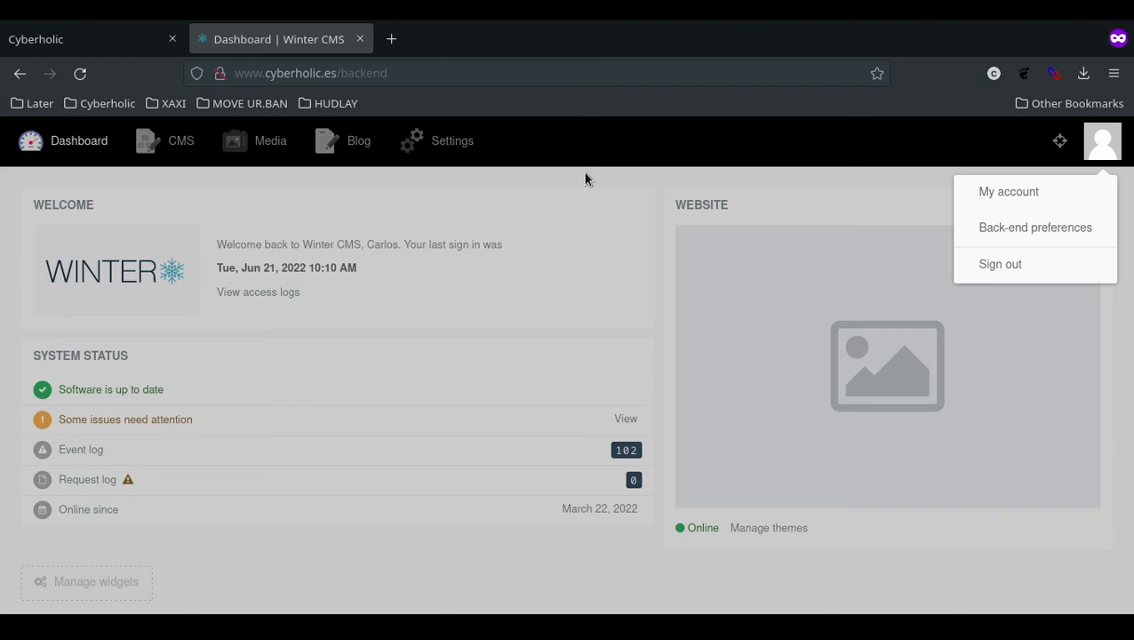
left_click(442, 145)
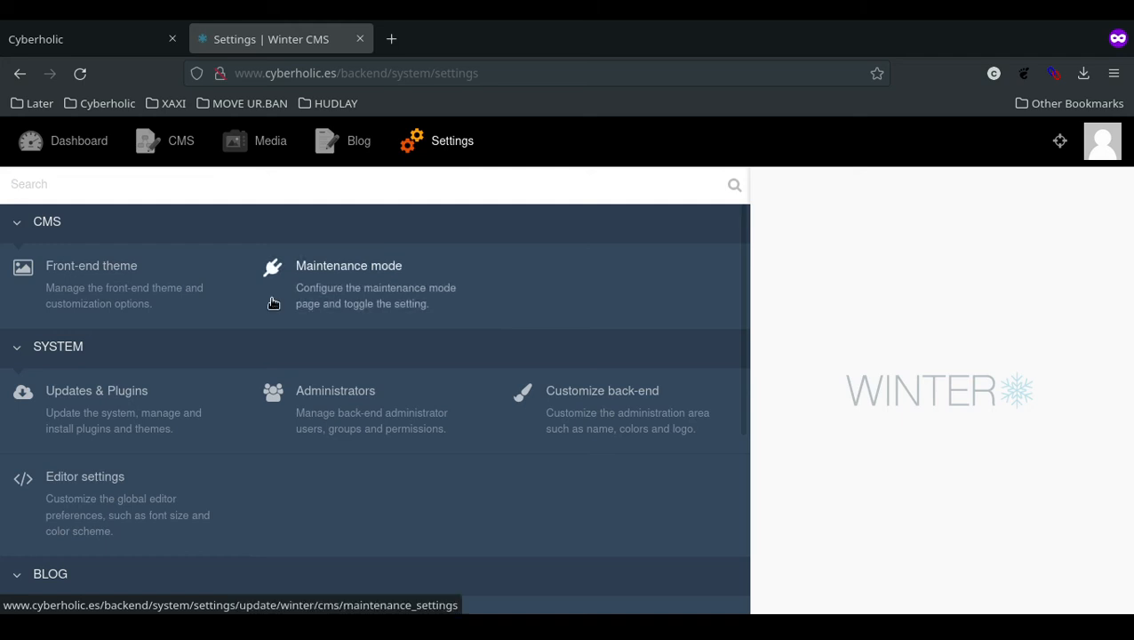
Open Mail configuration, showing sender Cyberholic and SMTP via smtp.mailgun.org on port 587.
scroll(273, 303, "down", 3)
left_click(374, 423)
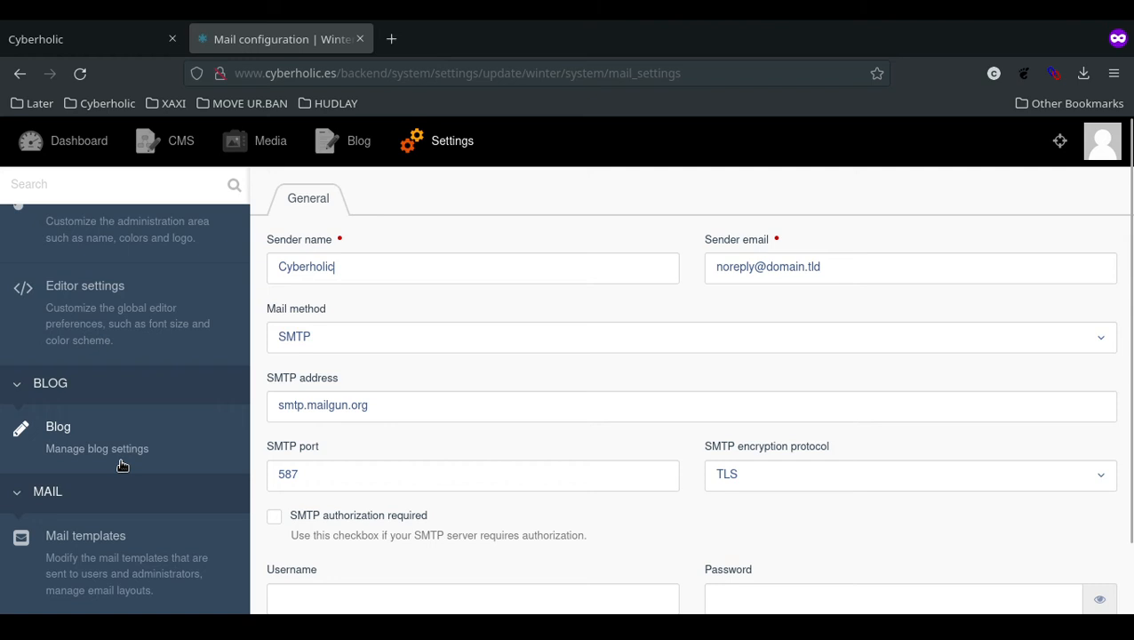
scroll(122, 465, "down", 3)
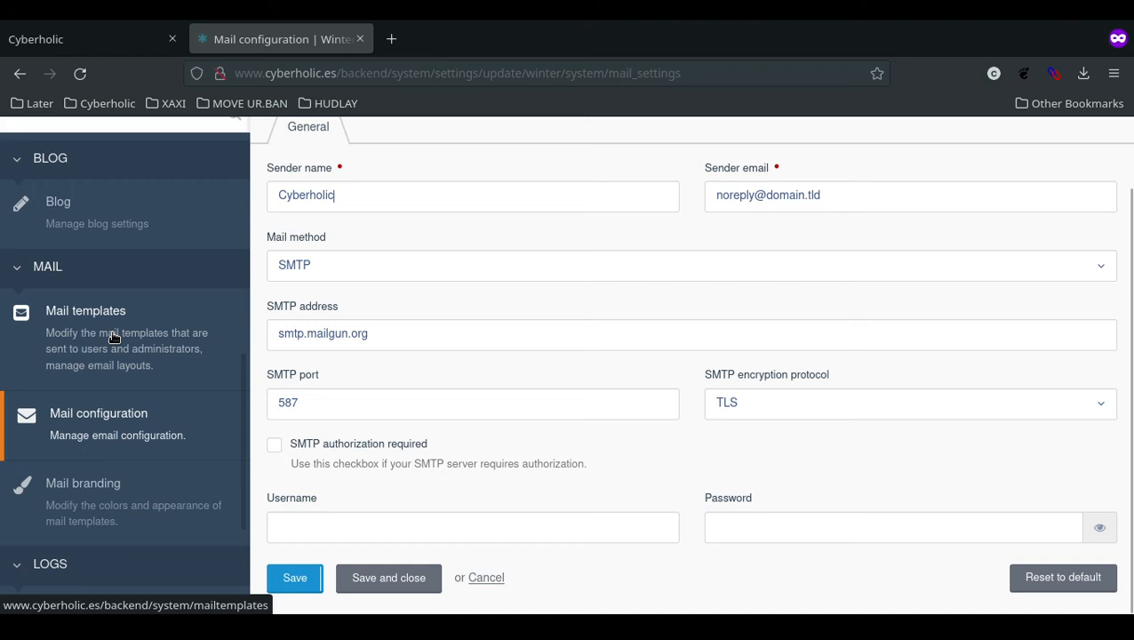
scroll(352, 307, "up", 2)
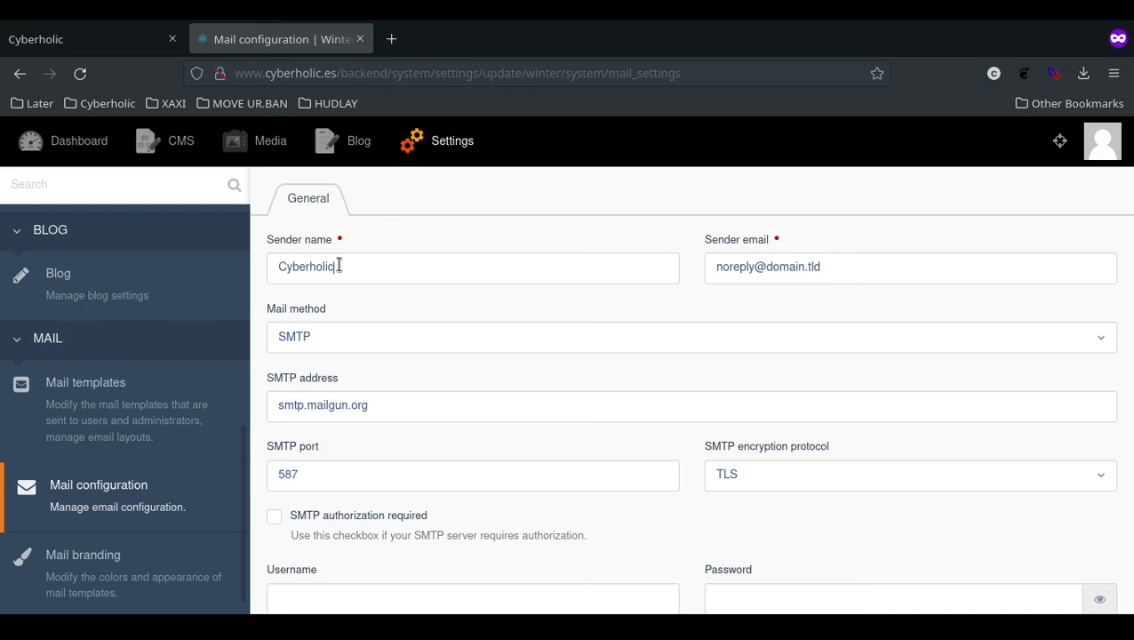
key("Tab")
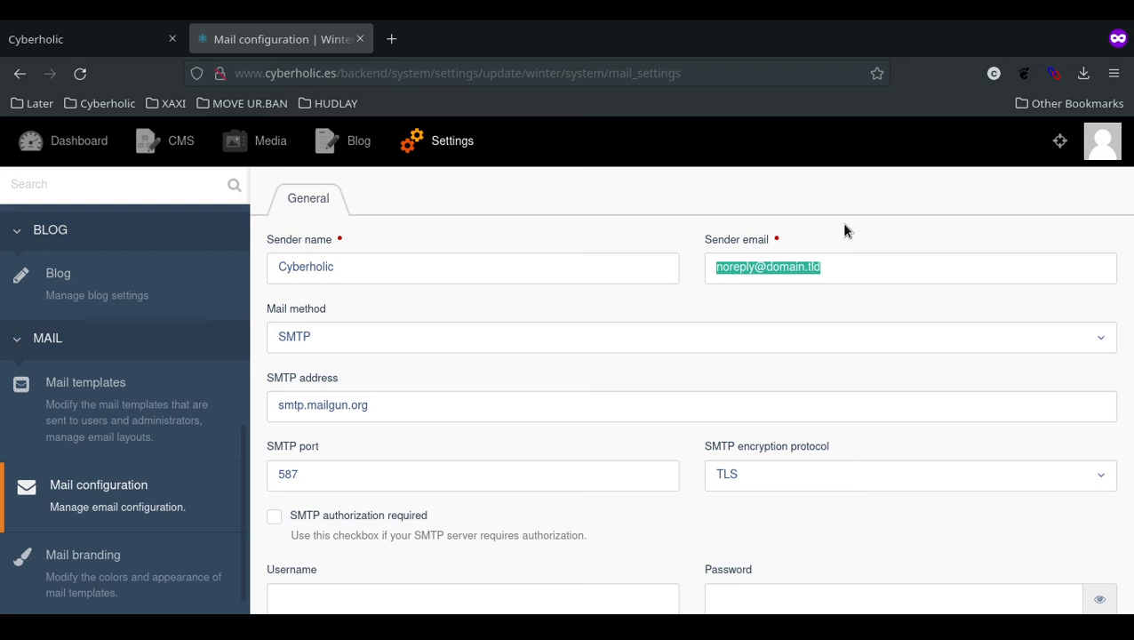
key("ctrl+v")
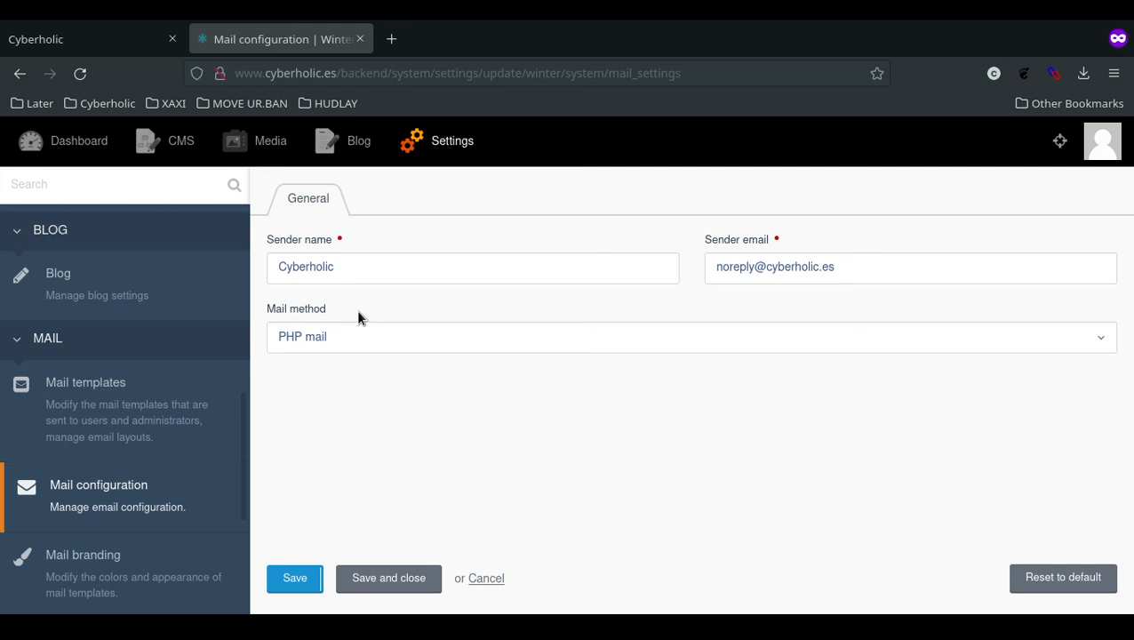
Switch the mail method to SMTP and change the SMTP address to smtp.strato.es.
left_click(300, 338)
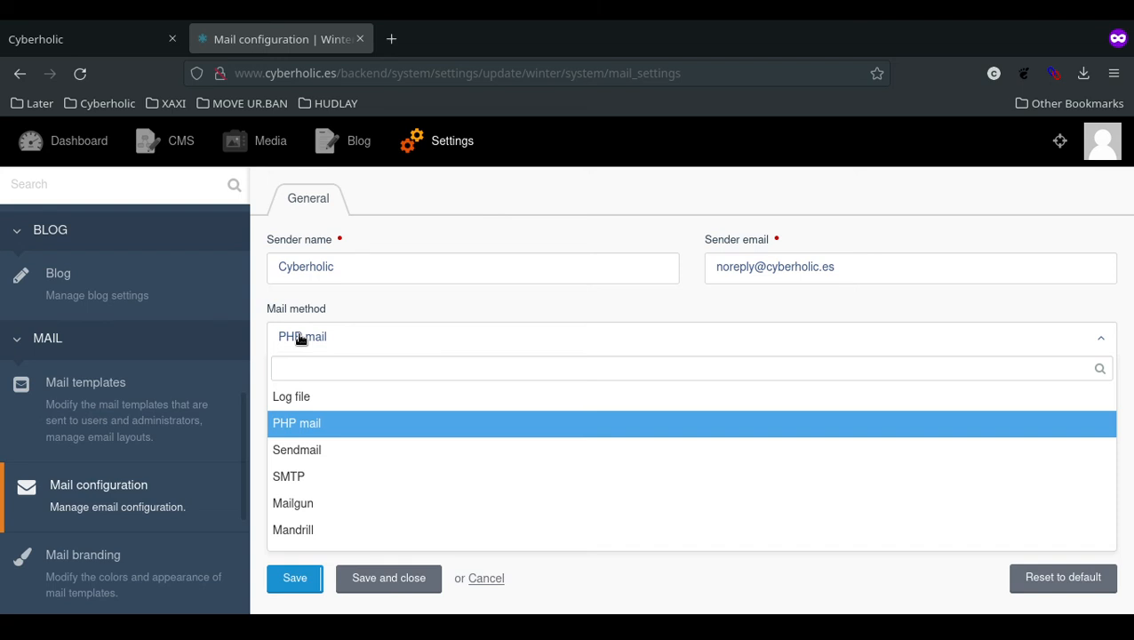
left_click(335, 477)
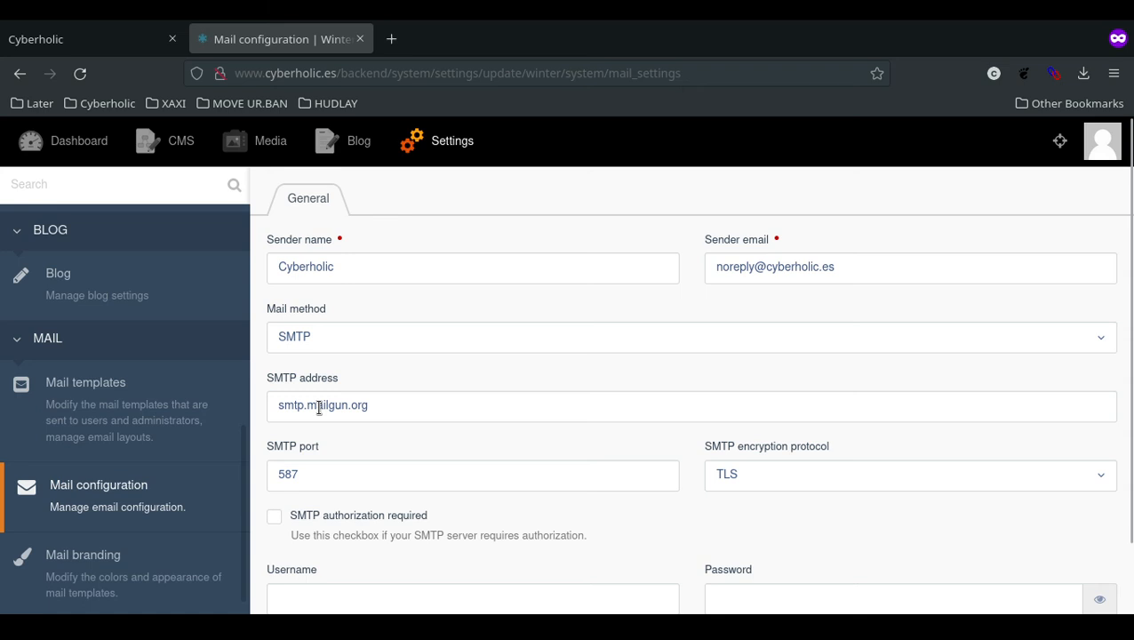
triple_click(319, 407)
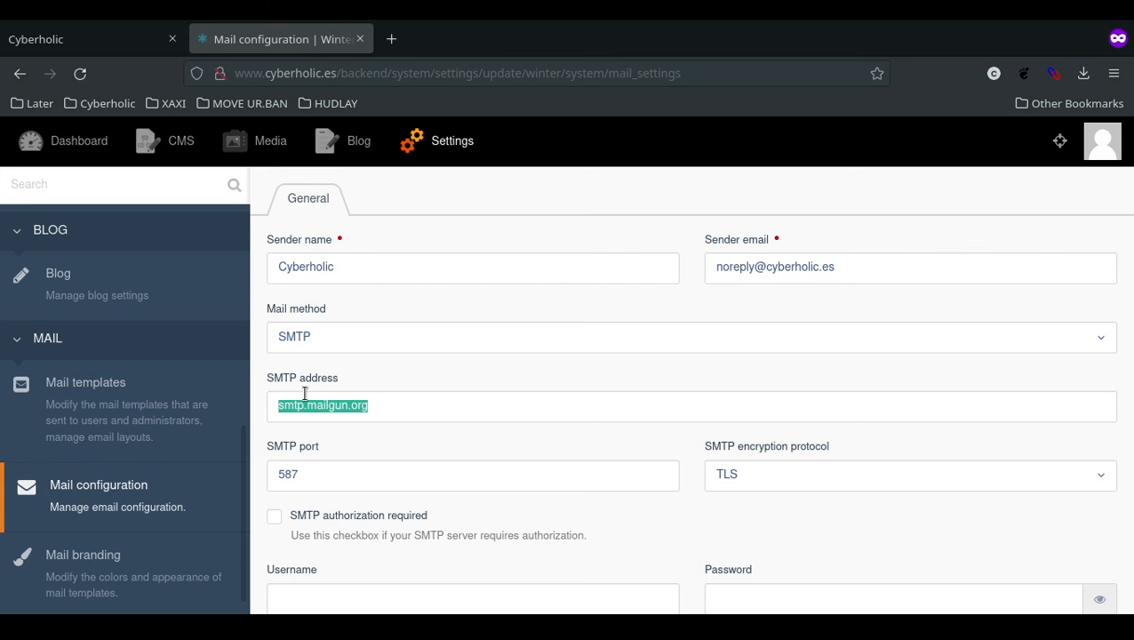
type("smtp.strato.es")
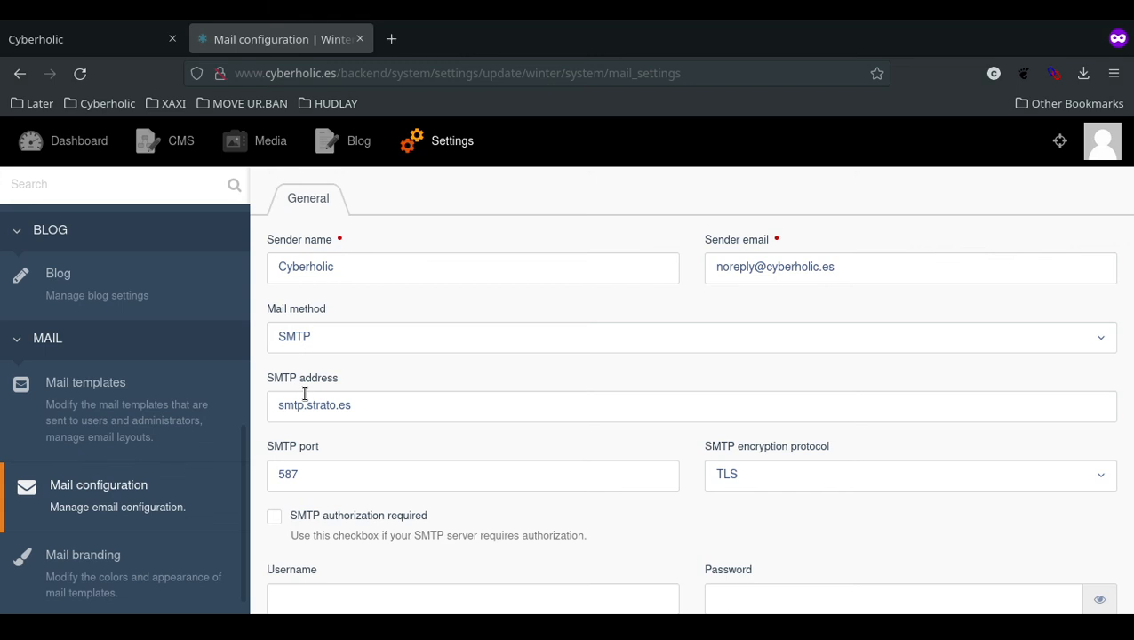
scroll(274, 451, "down", 1)
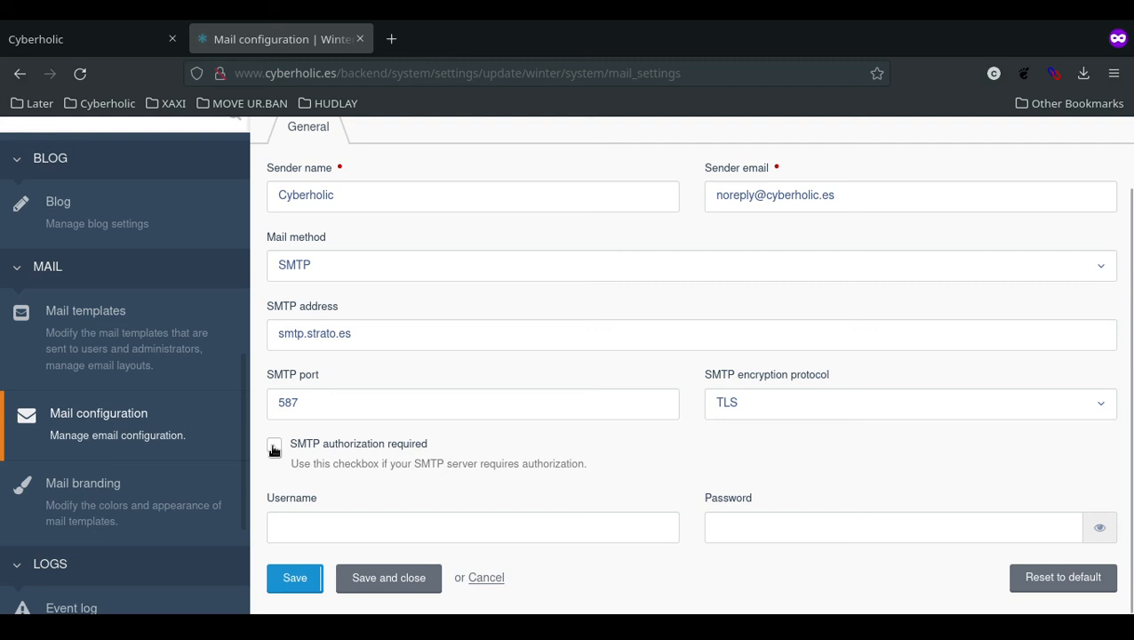
Tick 'SMTP authorization required' for the SMTP server.
left_click(275, 447)
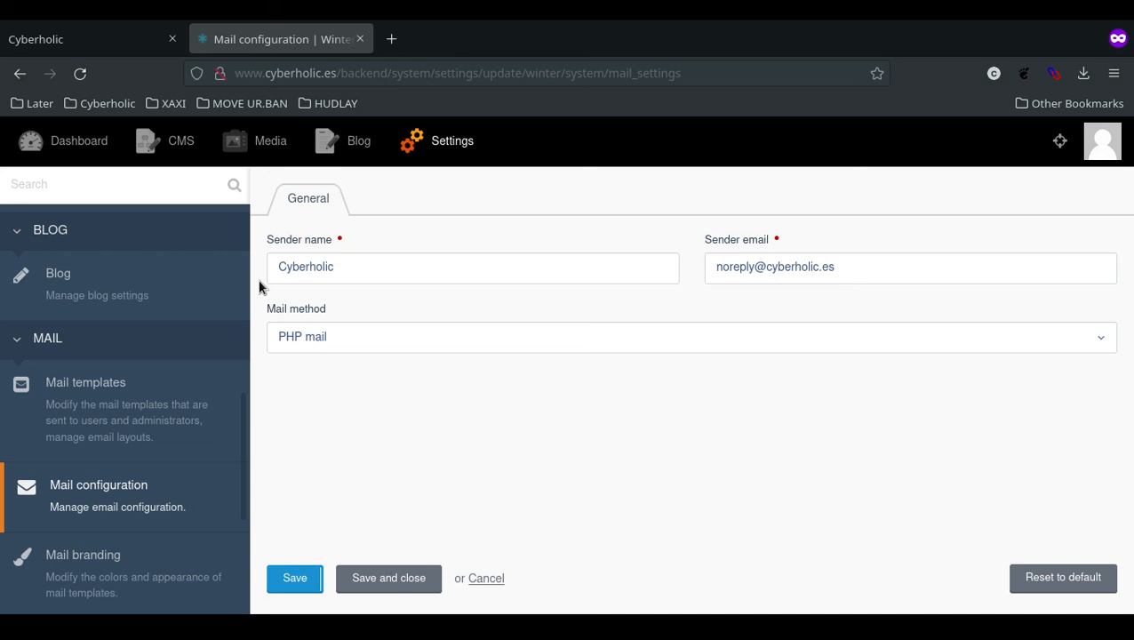
Reselect SMTP as the mail method, restoring smtp.strato.es on port 587 with authorization required.
left_click(298, 337)
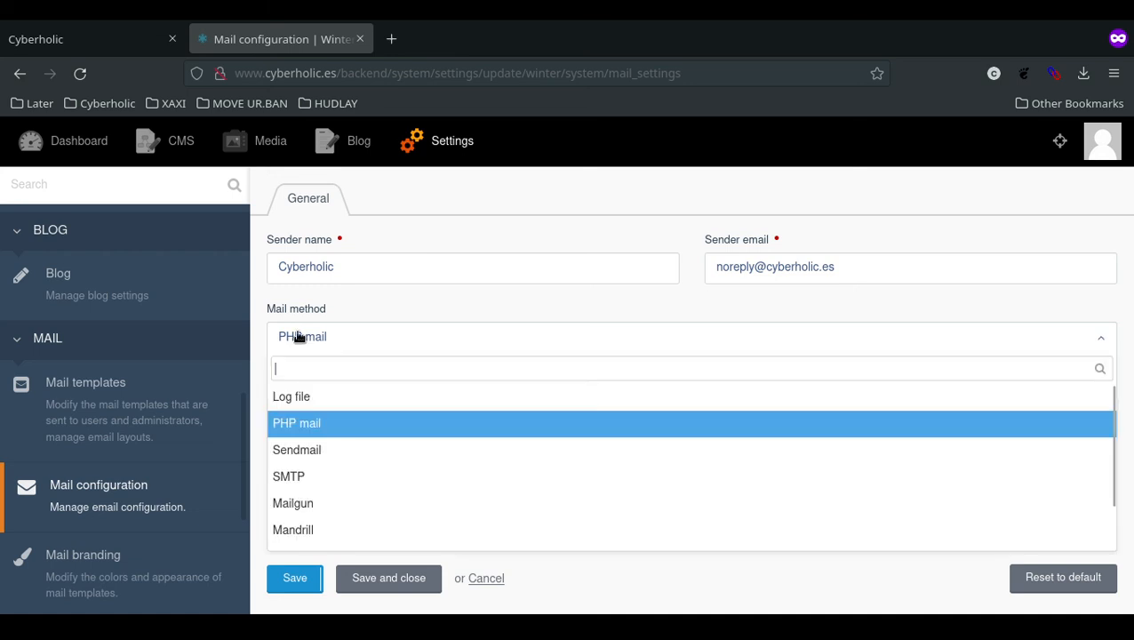
left_click(337, 477)
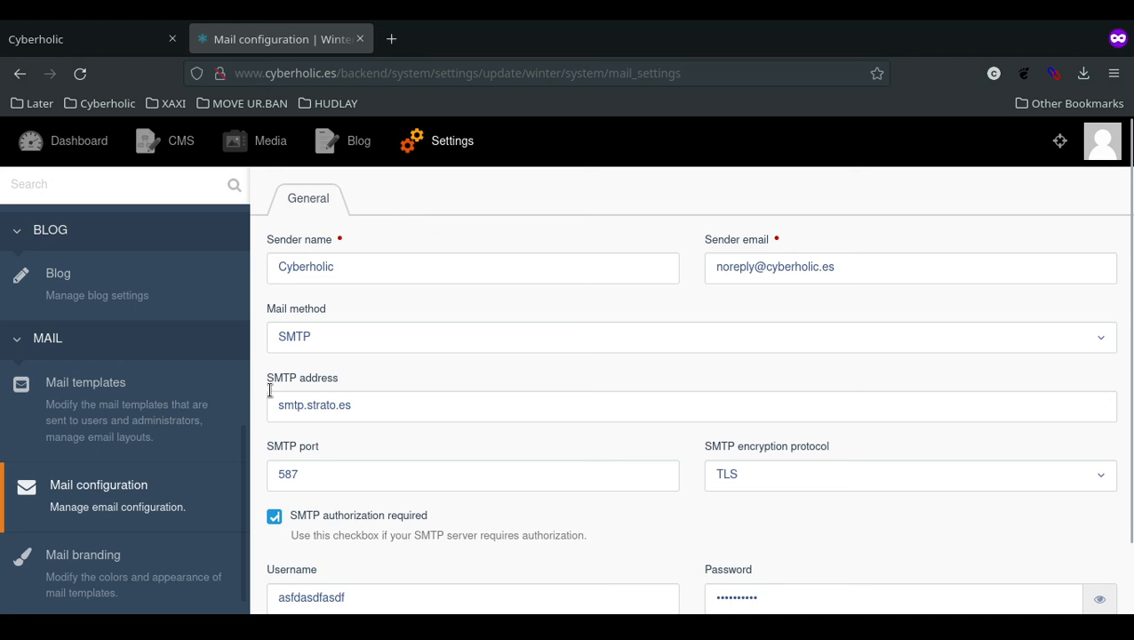
scroll(267, 373, "down", 1)
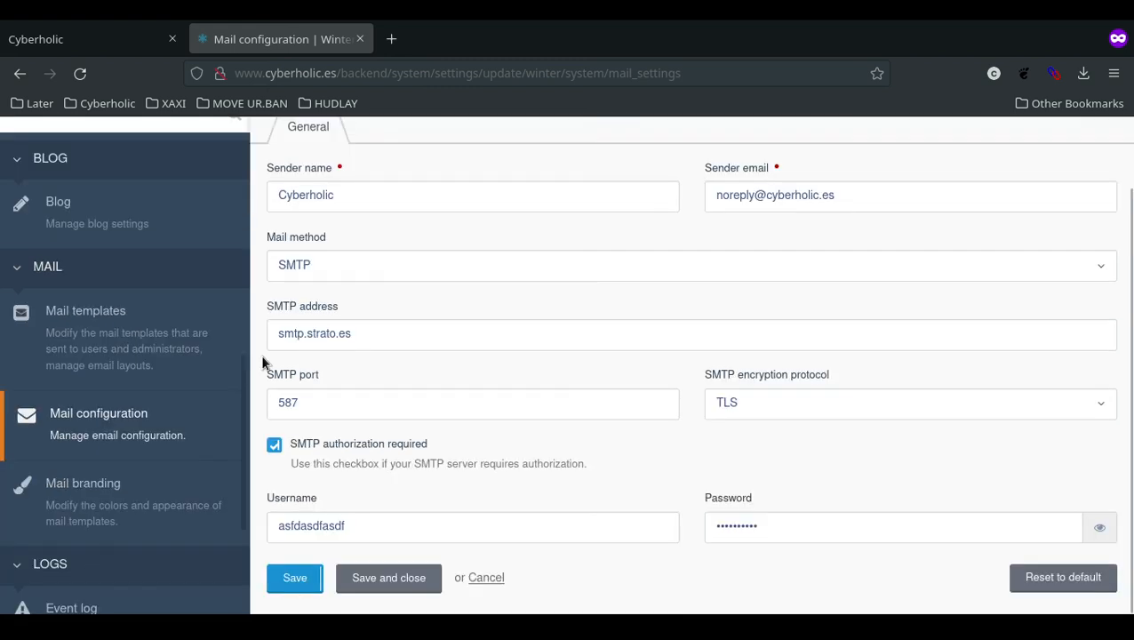